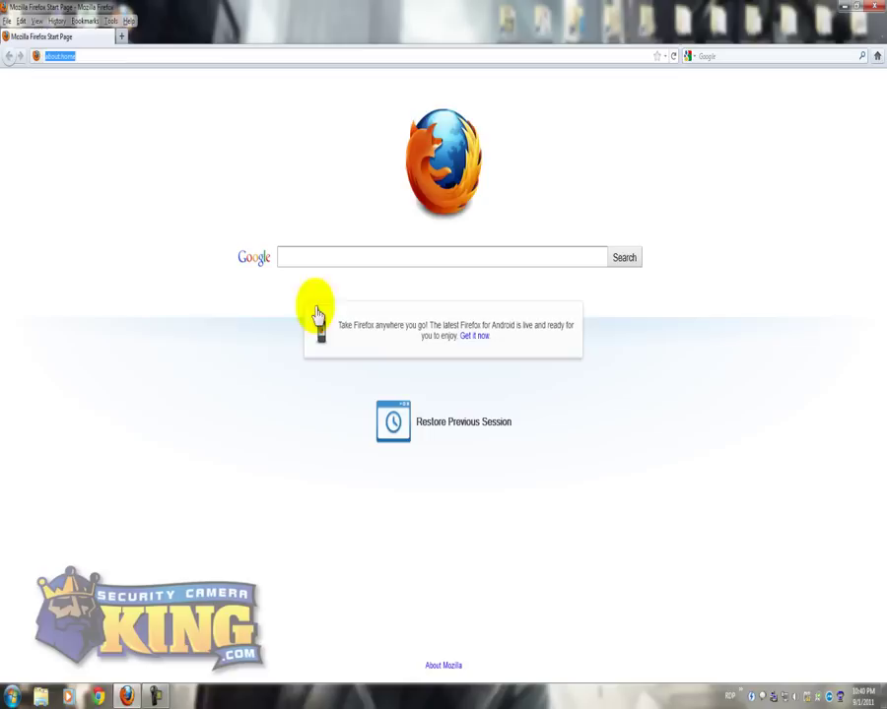
# - Open the custom security level settings for the Internet zone in the Windows Internet Options
pyautogui.click(10, 697)
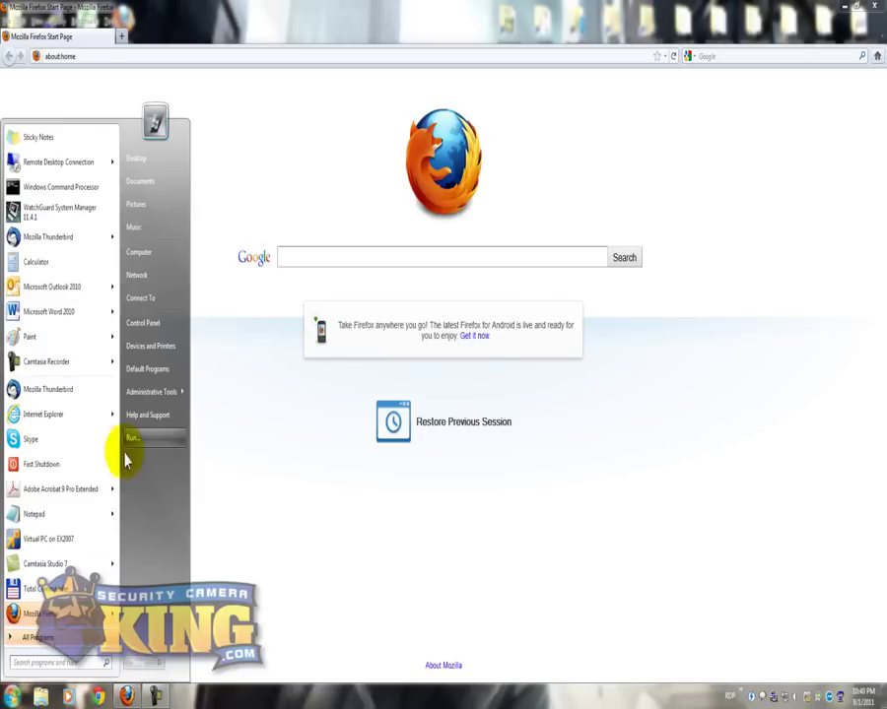
pyautogui.click(158, 322)
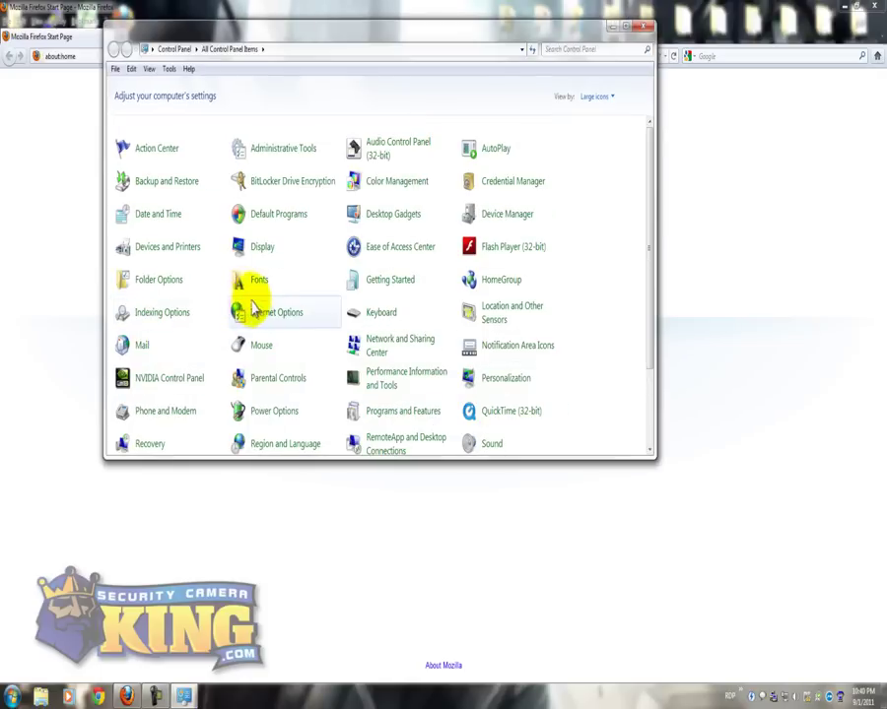
pyautogui.click(264, 319)
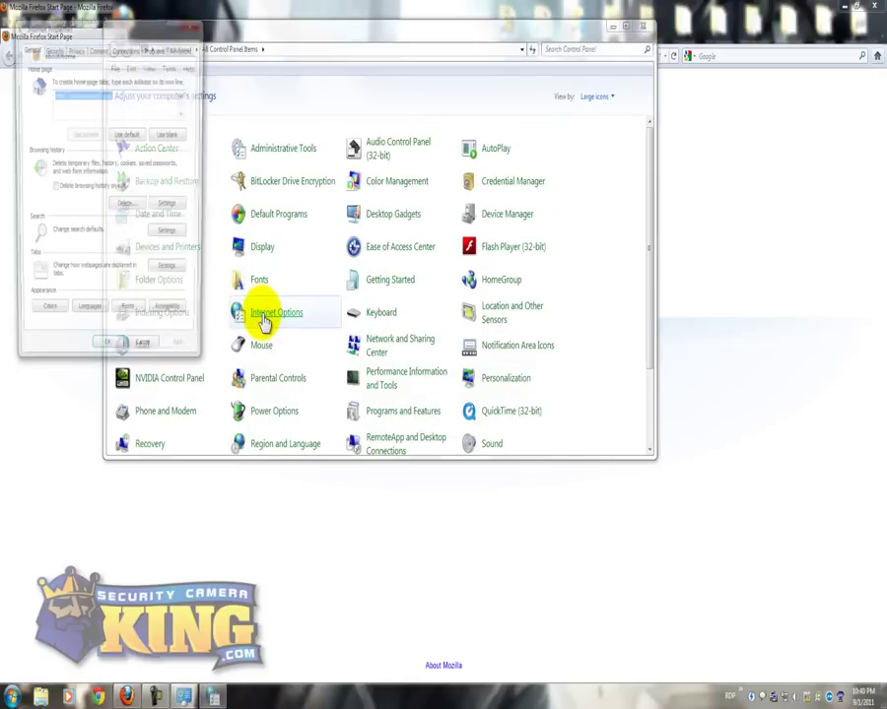
pyautogui.click(53, 49)
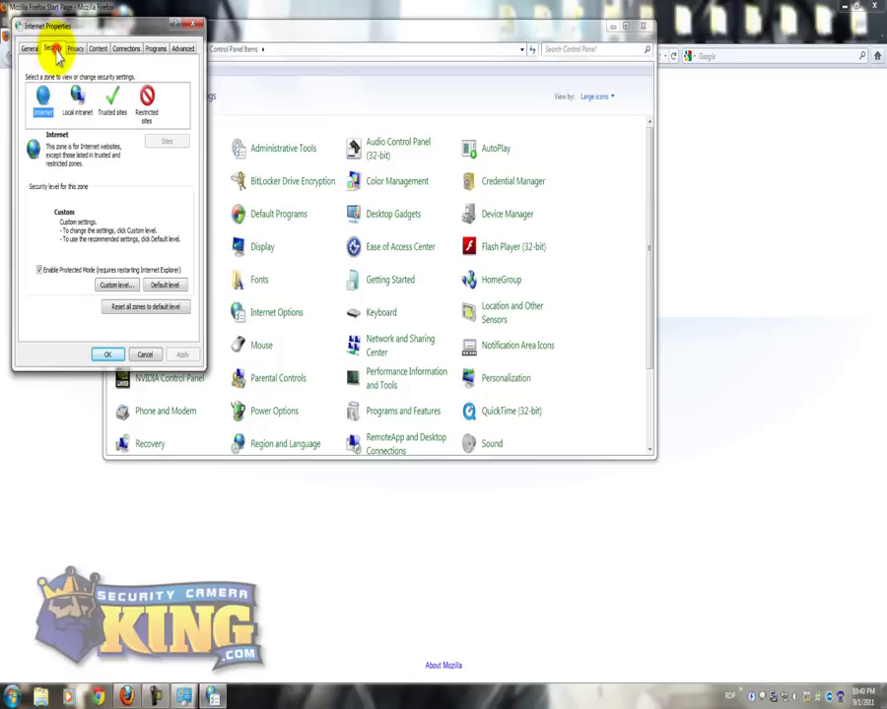
pyautogui.click(114, 285)
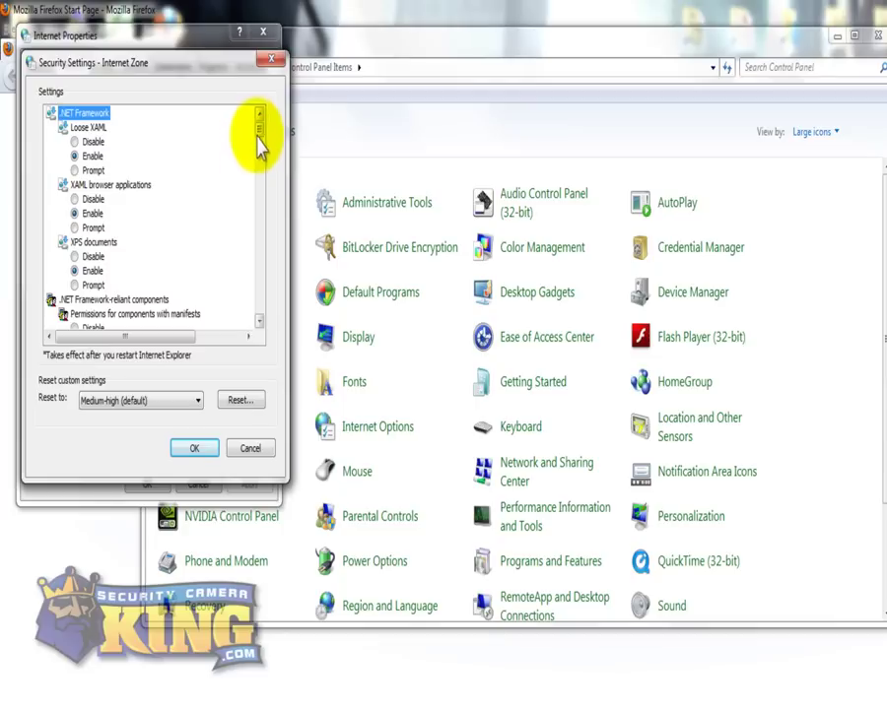
# - Set Download unsigned ActiveX controls to Prompt, accept the zone change, and close Internet Properties and Control Panel
pyautogui.moveTo(258, 143); pyautogui.dragTo(258, 178)
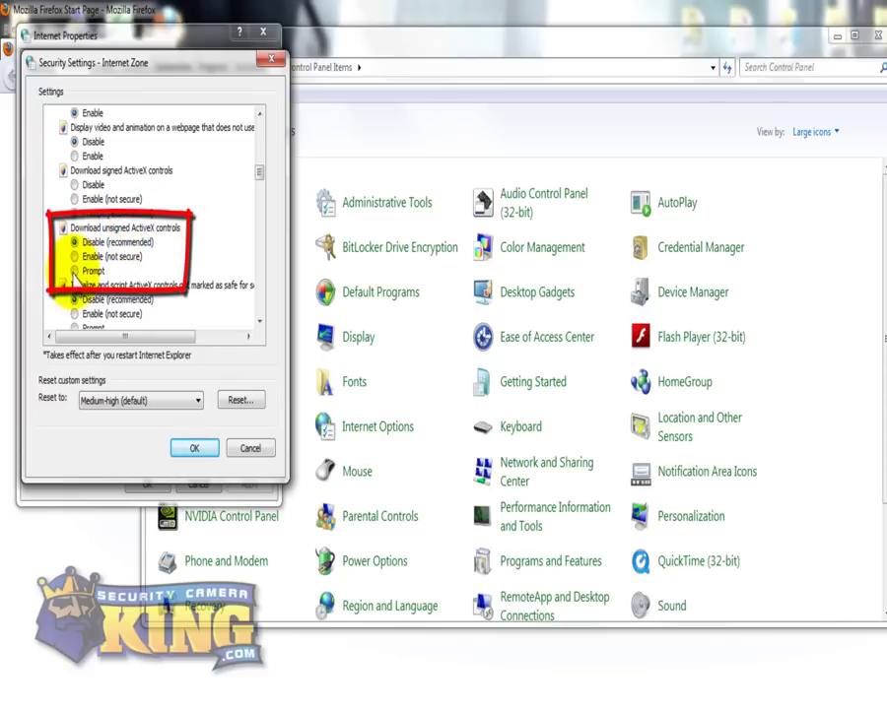
pyautogui.click(79, 270)
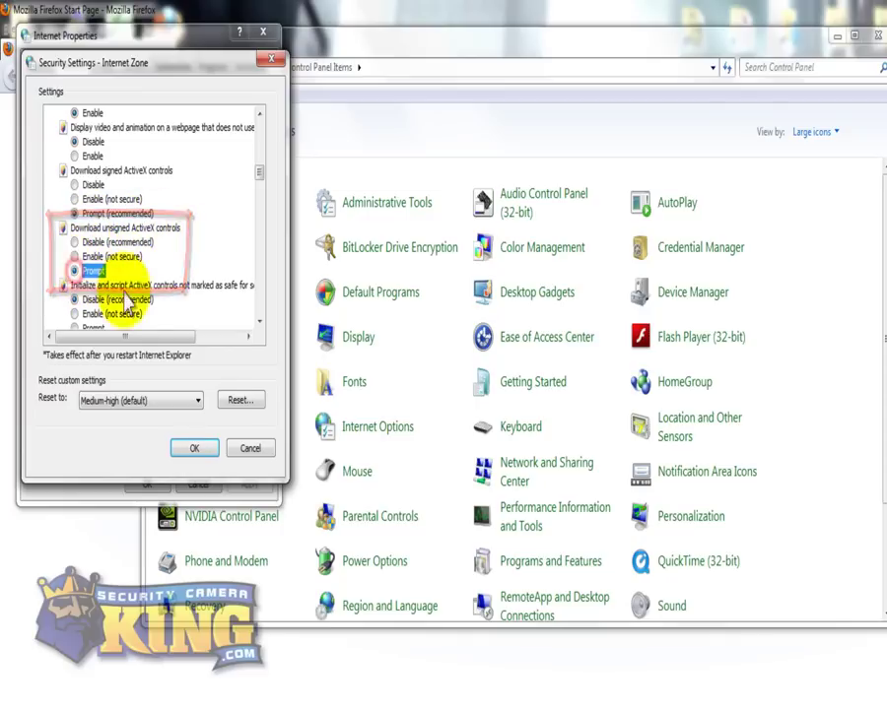
pyautogui.click(192, 451)
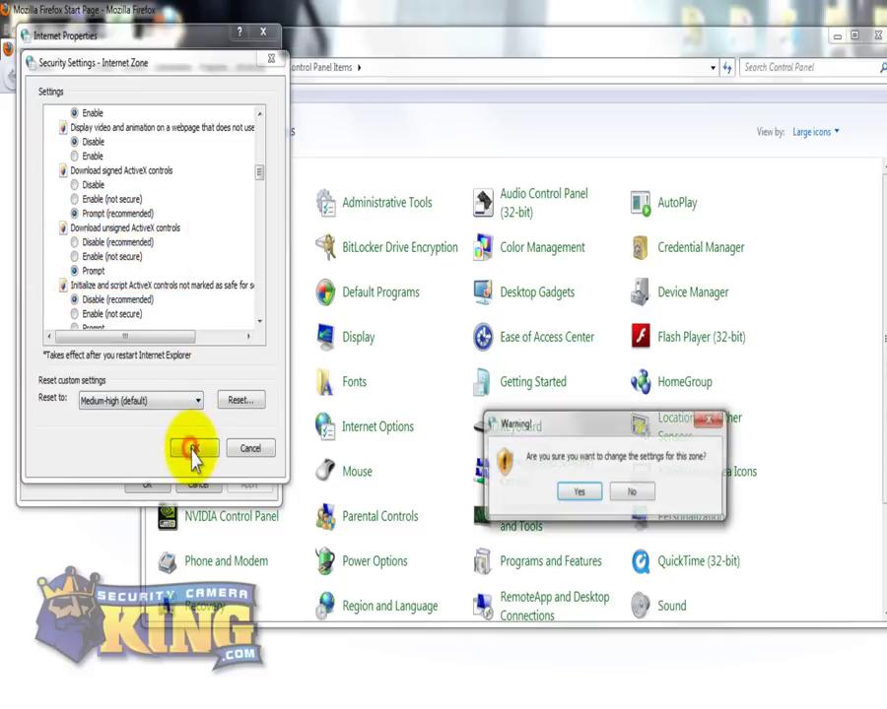
pyautogui.click(576, 496)
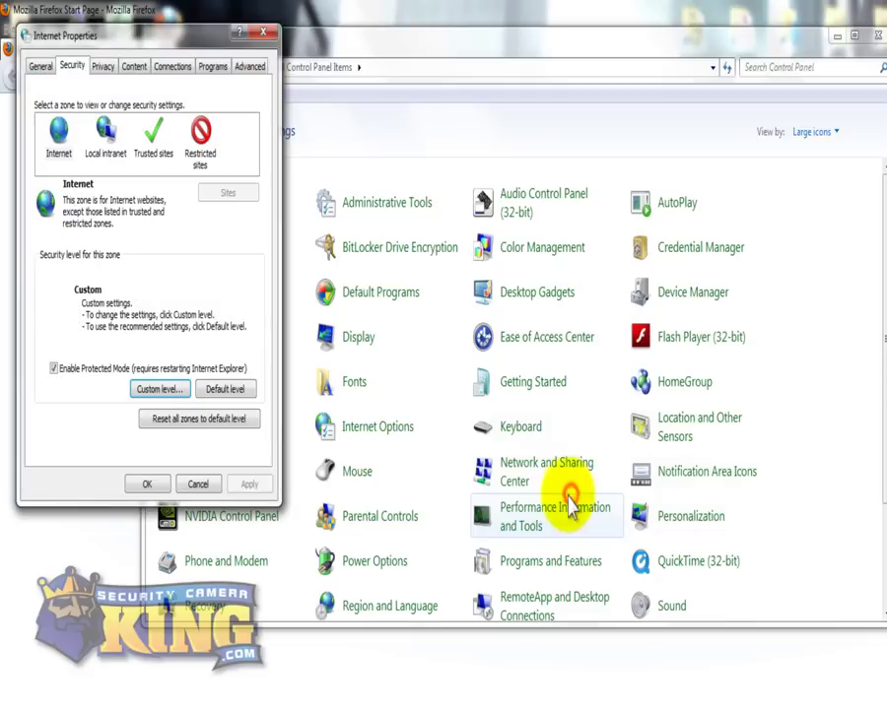
pyautogui.click(149, 483)
pyautogui.click(877, 34)
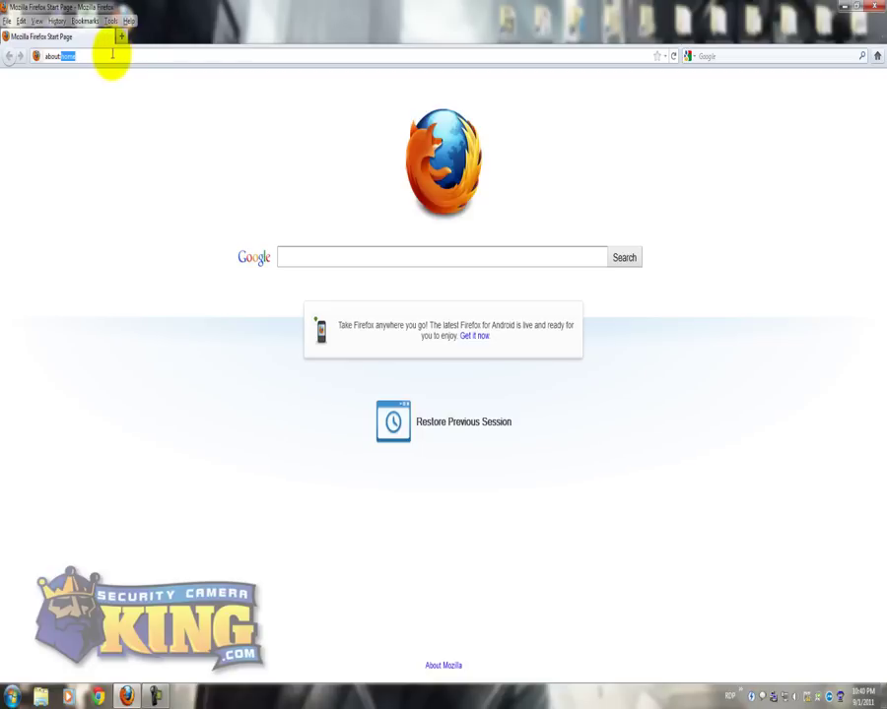
# - Search the web for "IE firefox" and open the IE Tab Plus (FF 5+, 4+, 3.6+) add-on page
pyautogui.click(46, 56)
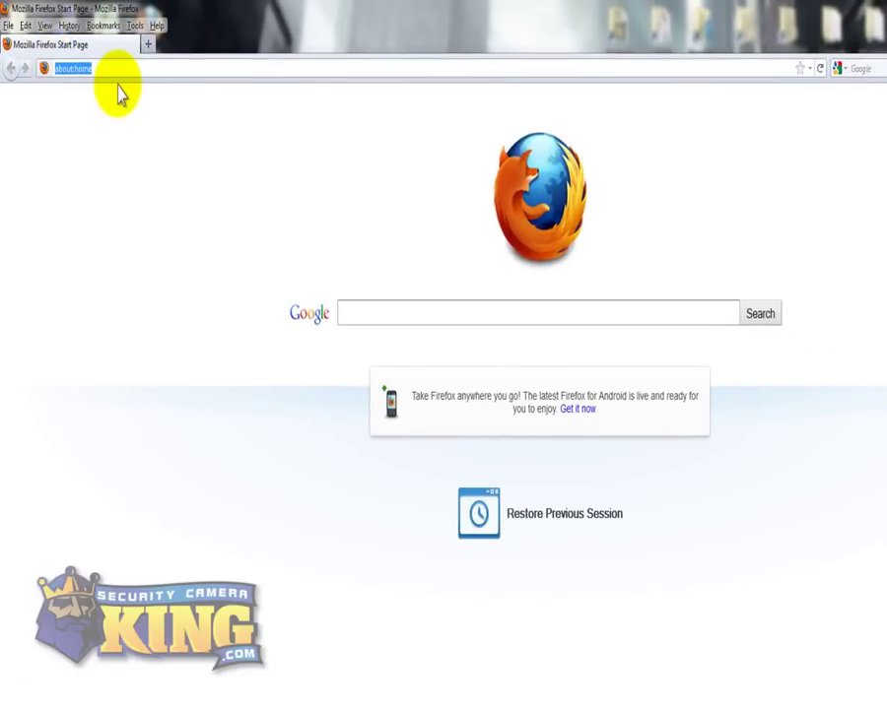
pyautogui.write('IE')
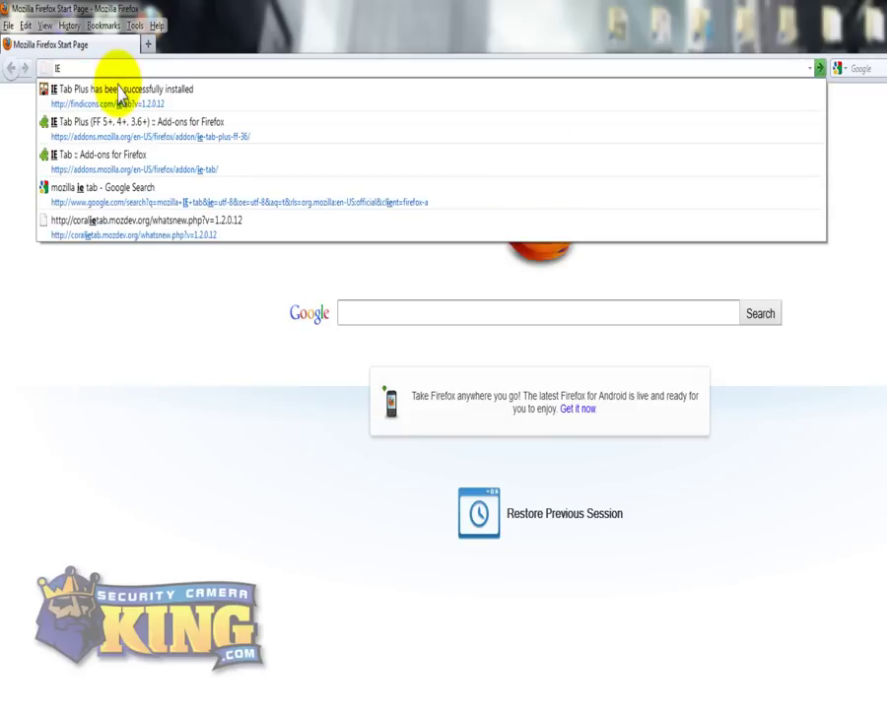
pyautogui.write(' firefo')
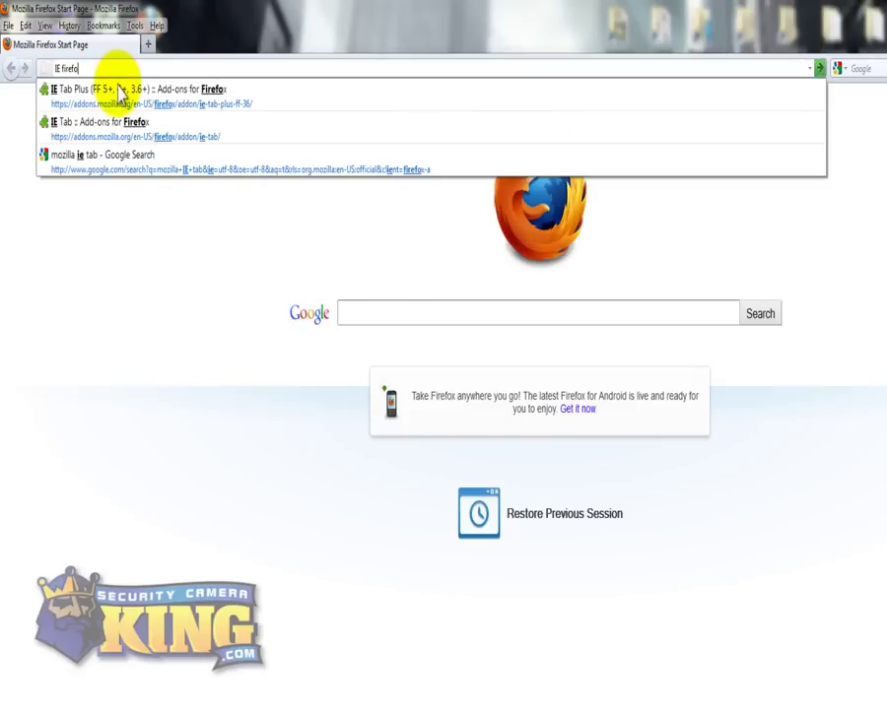
pyautogui.write('x')
pyautogui.press('Return')
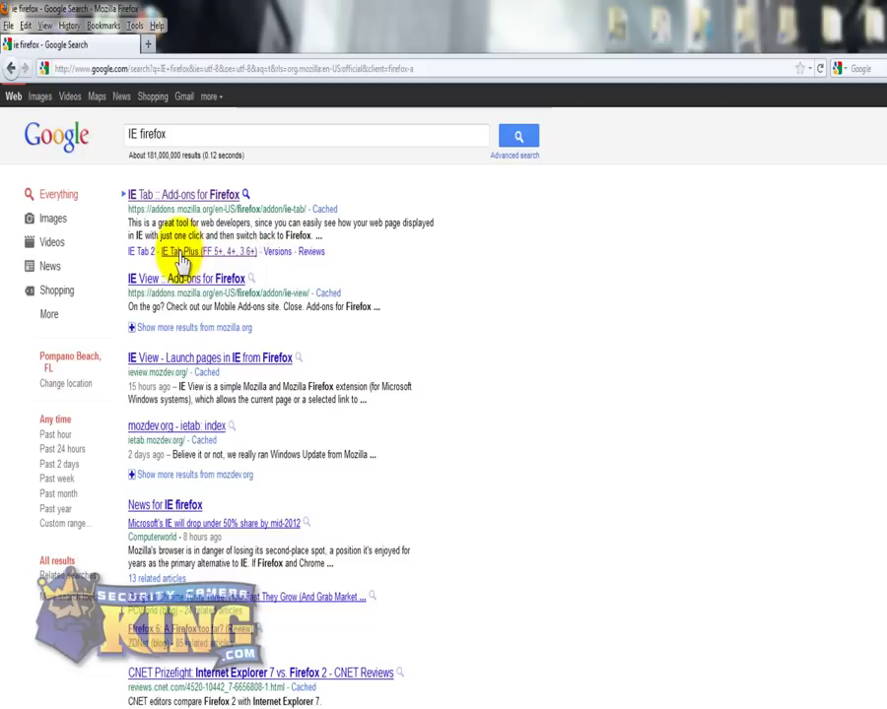
pyautogui.click(182, 254)
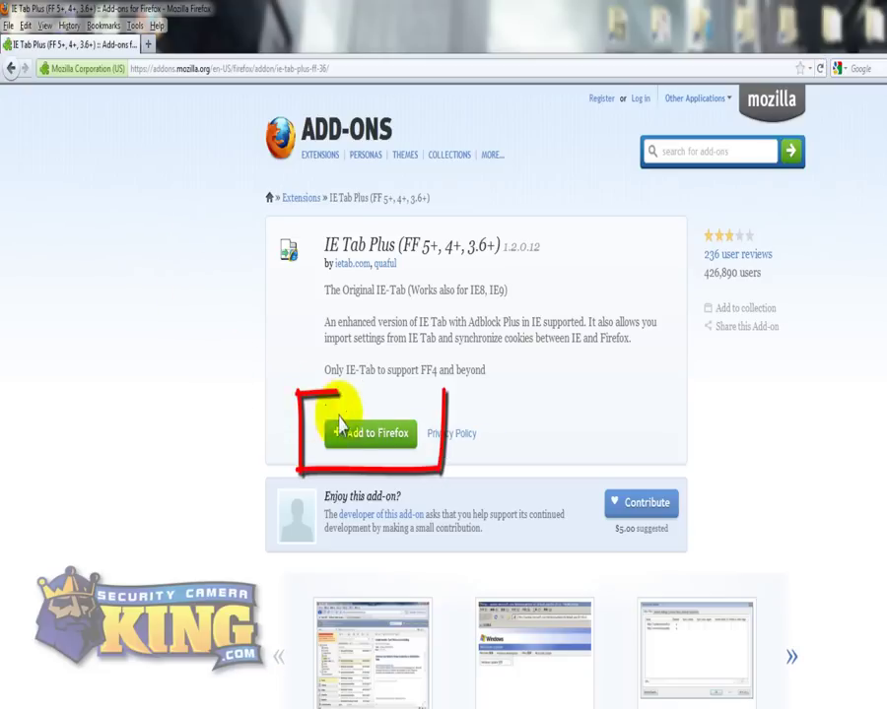
# - Install the IE Tab Plus add-on and restart Firefox
pyautogui.click(361, 435)
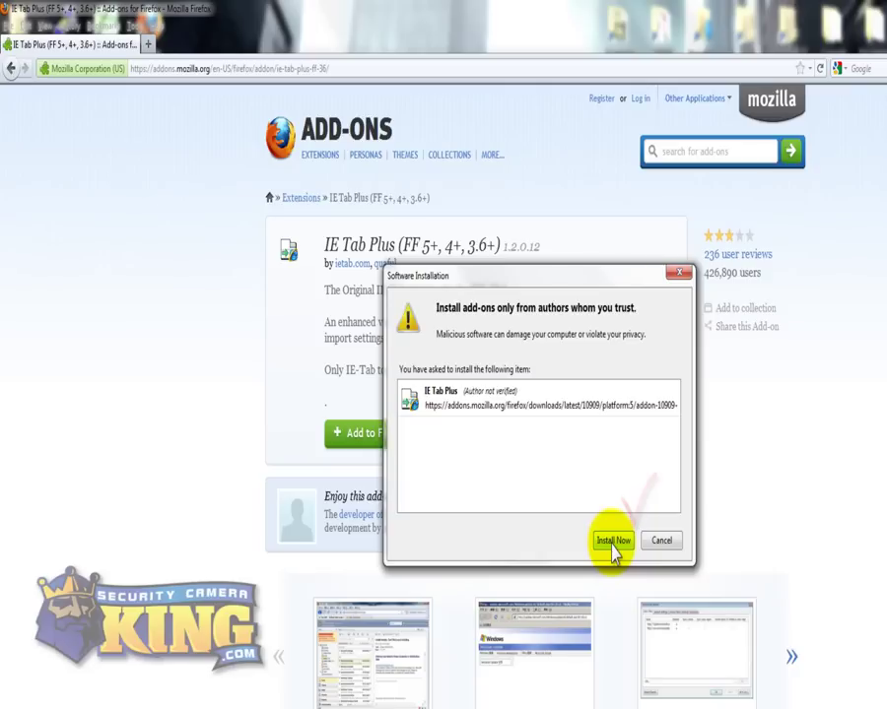
pyautogui.click(612, 541)
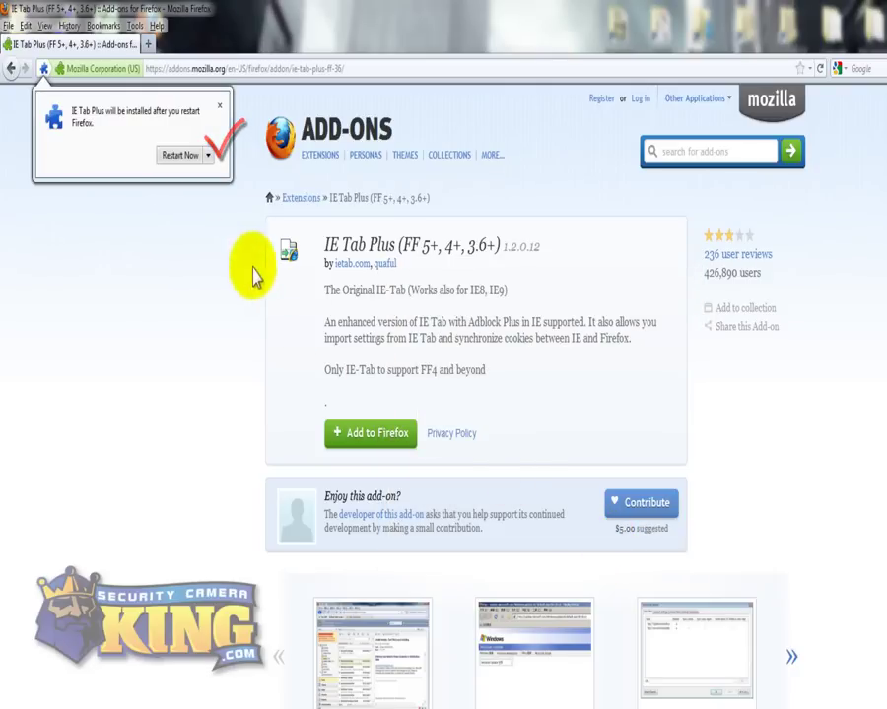
pyautogui.click(183, 156)
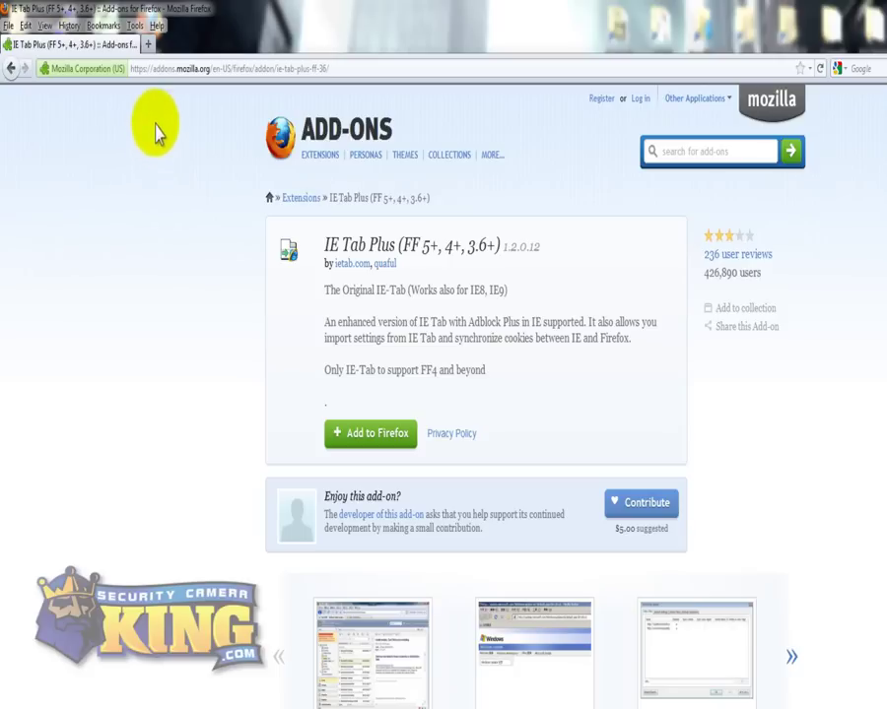
# - Go to 192.168.10.108 and install the webrec.cab plugin the page requests
pyautogui.click(149, 69)
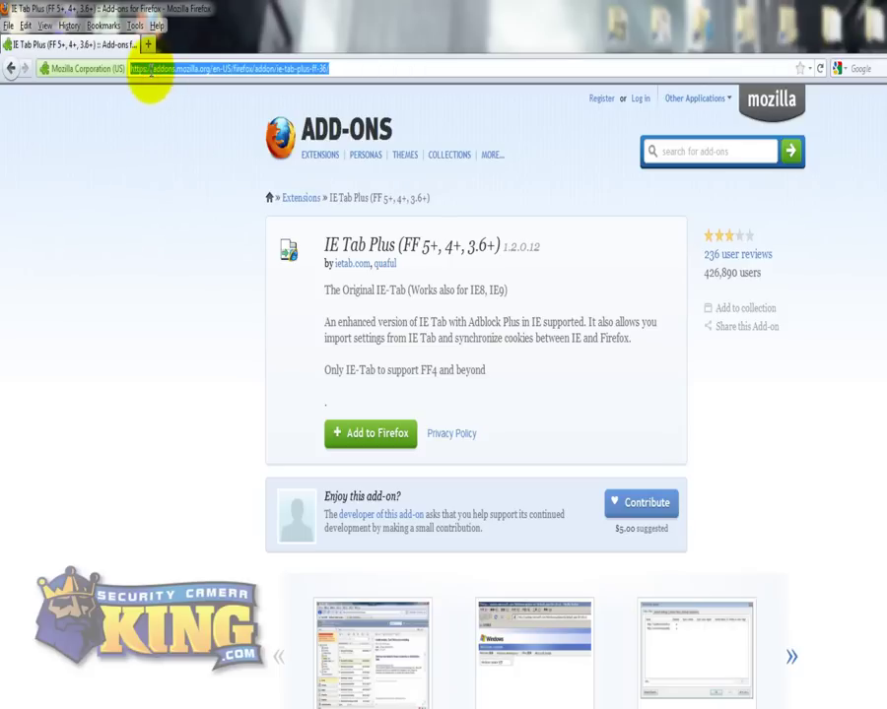
pyautogui.write('192')
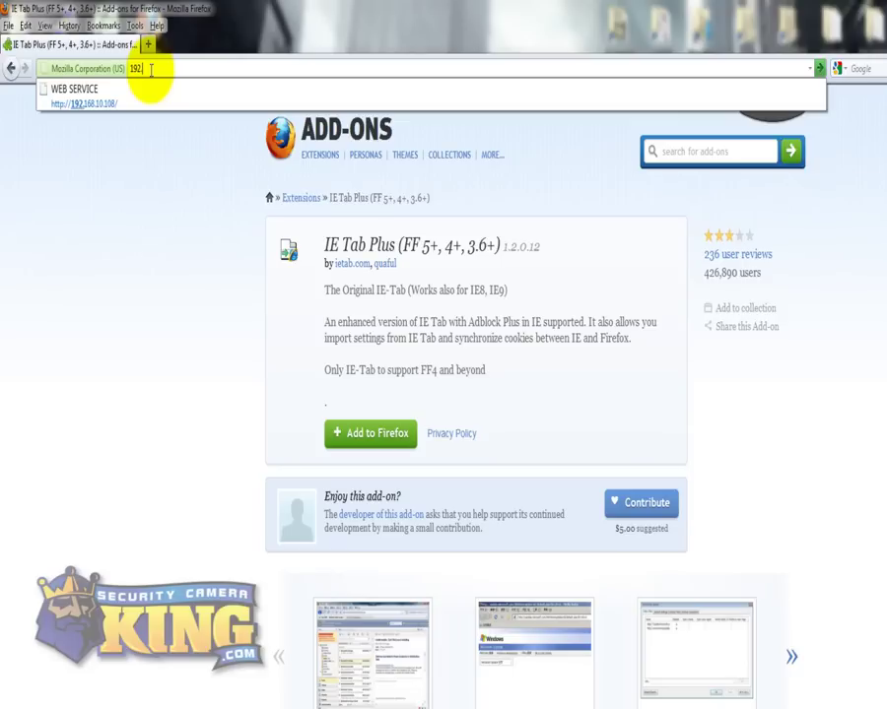
pyautogui.write('.168.1.108')
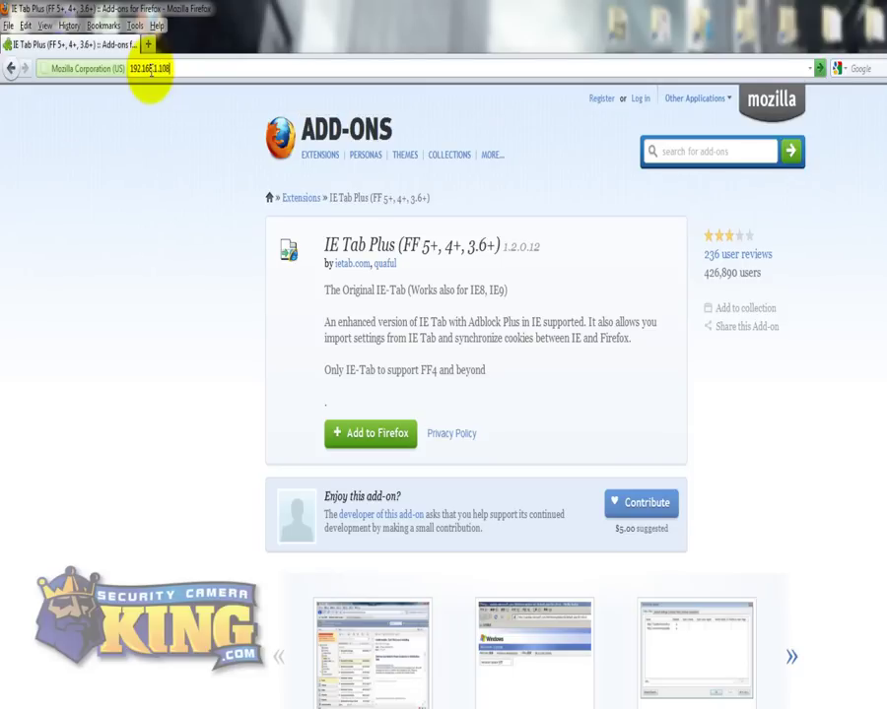
pyautogui.press('BackSpace')
pyautogui.press('BackSpace')
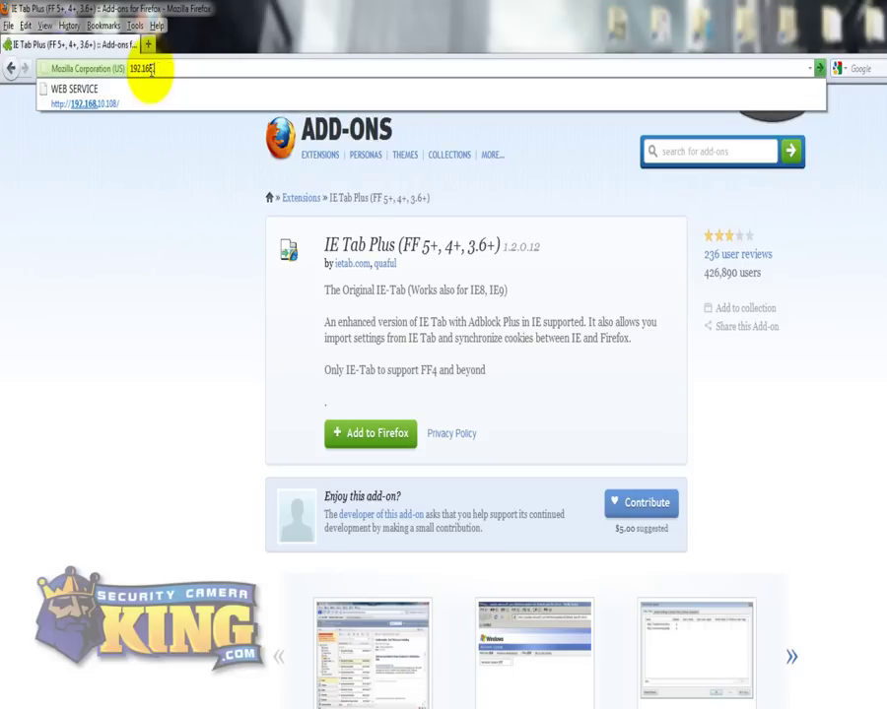
pyautogui.write('0.108')
pyautogui.press('Return')
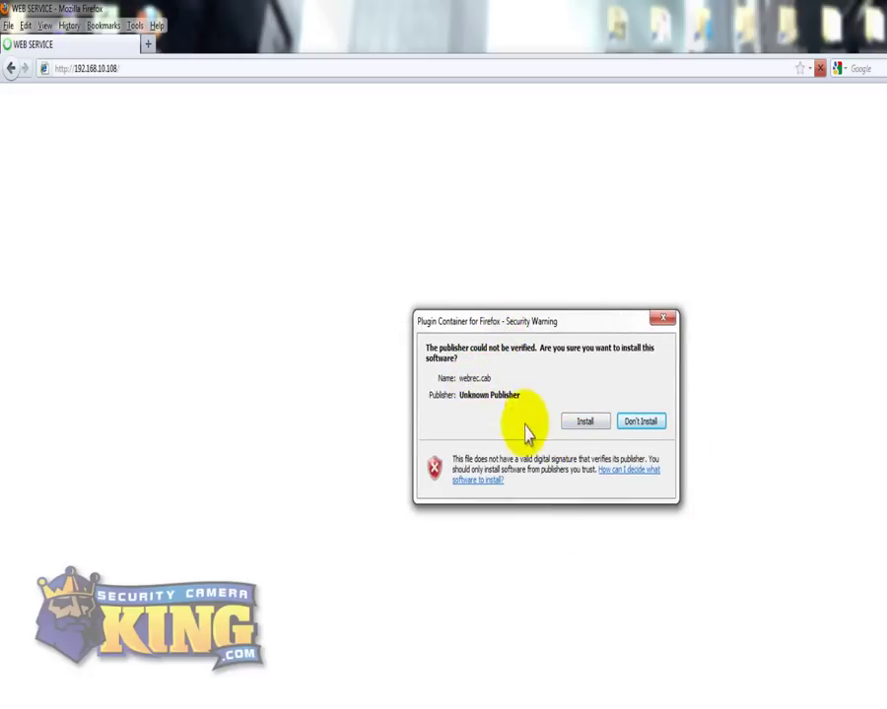
pyautogui.click(583, 424)
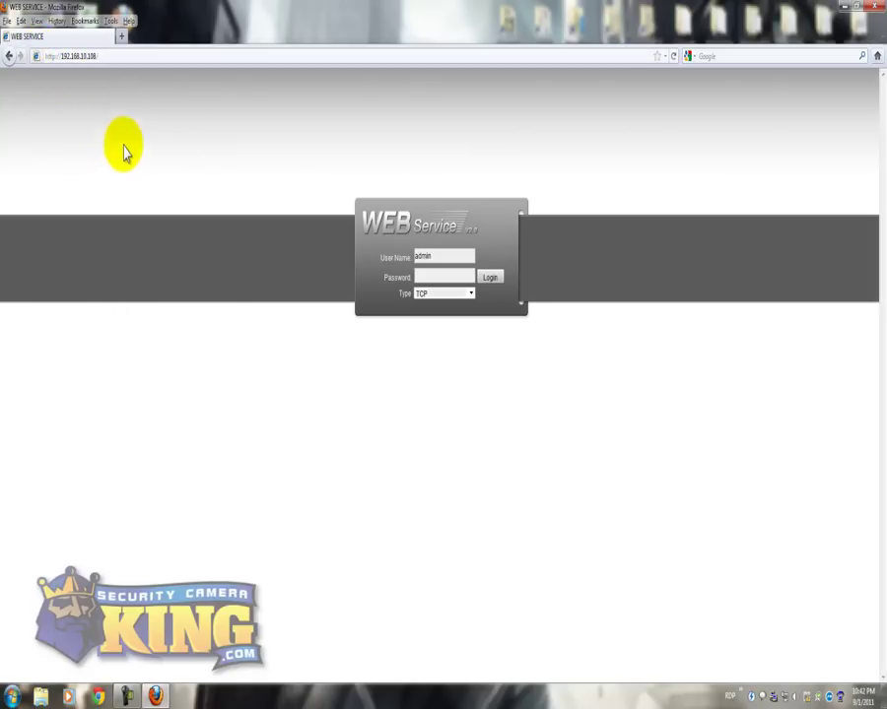
# - Hide the browser's menu bar and show it again
pyautogui.rightClick(185, 45)
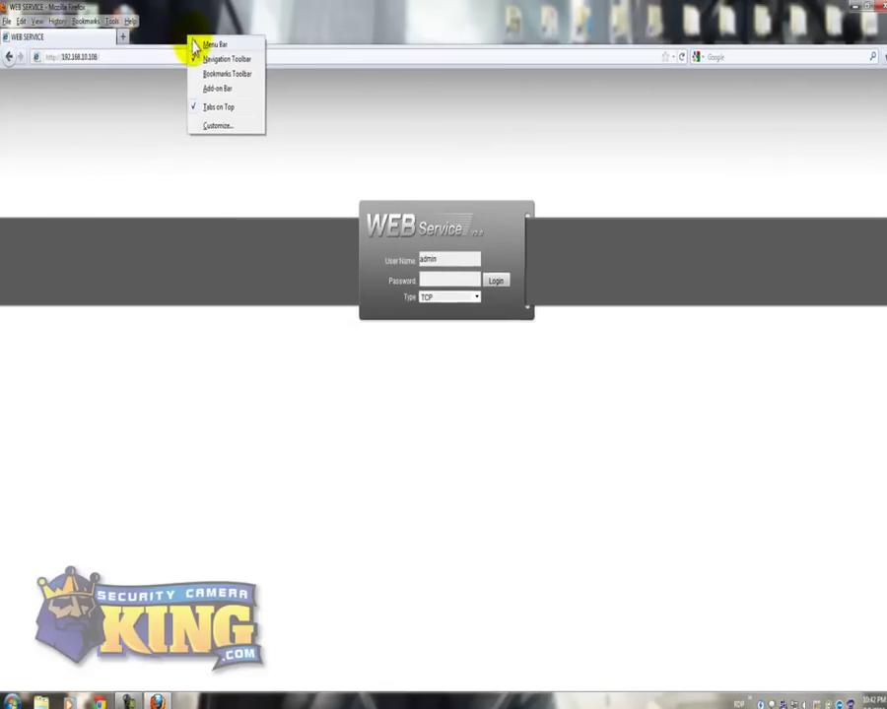
pyautogui.click(193, 45)
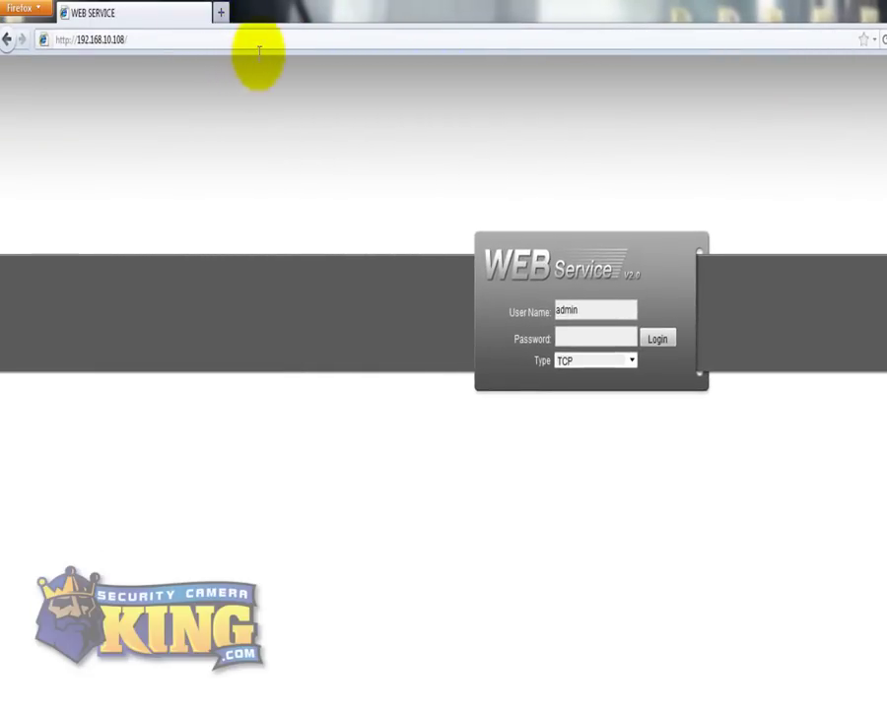
pyautogui.rightClick(274, 22)
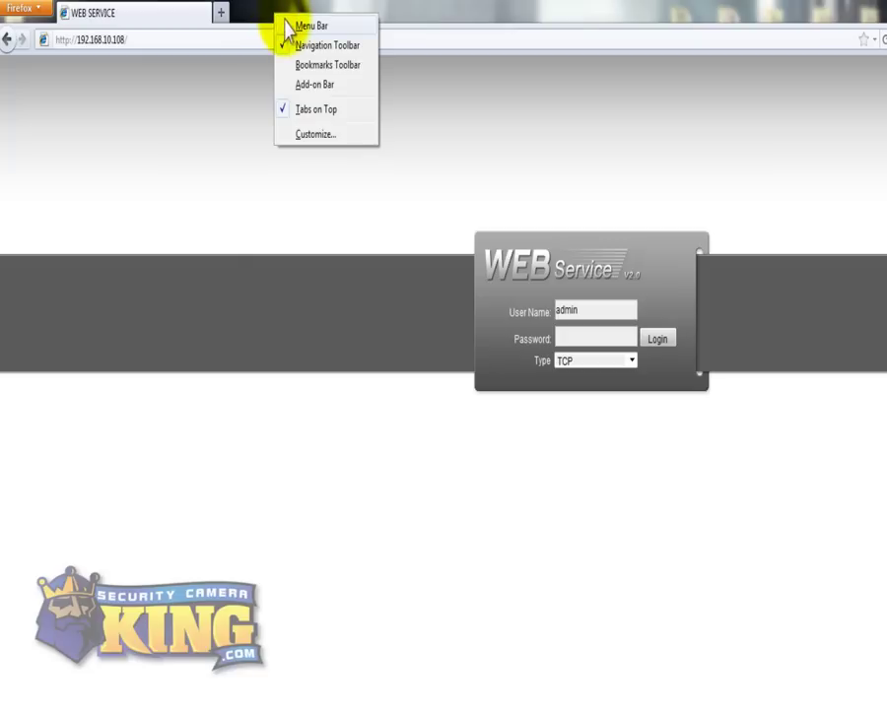
pyautogui.click(308, 28)
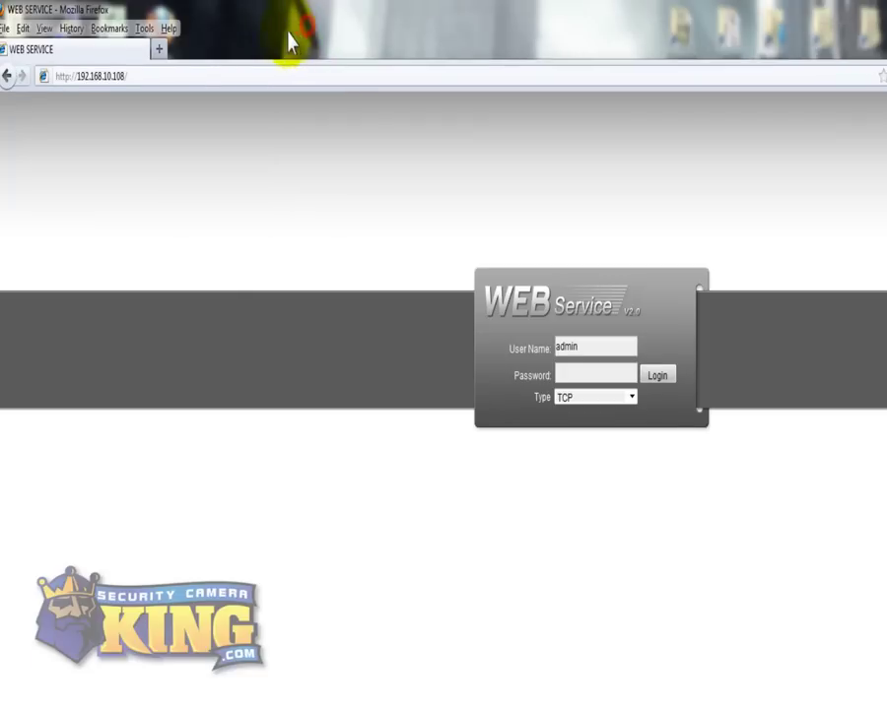
pyautogui.click(144, 28)
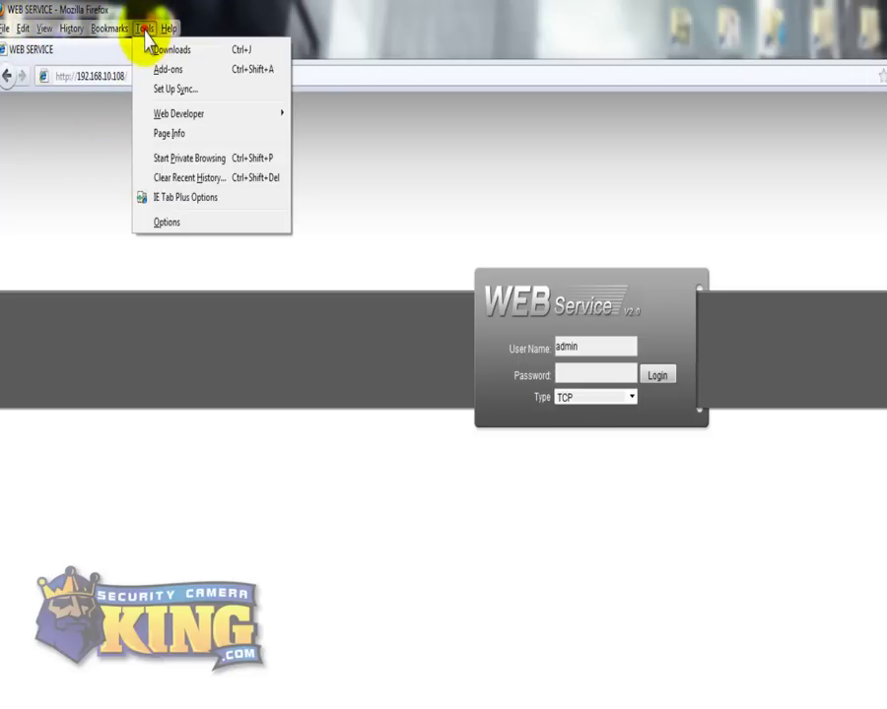
pyautogui.click(179, 200)
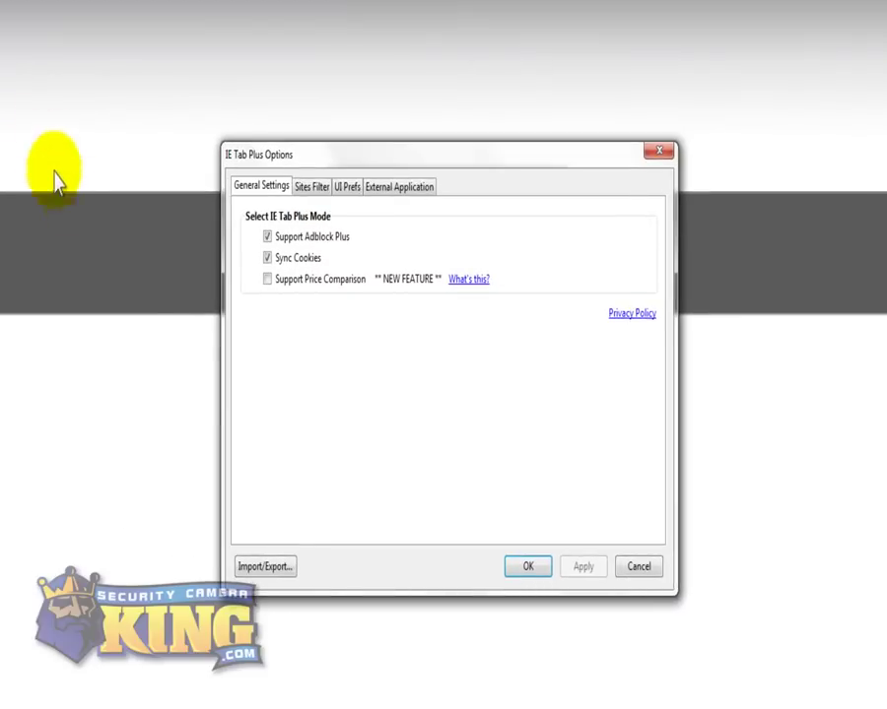
pyautogui.click(312, 188)
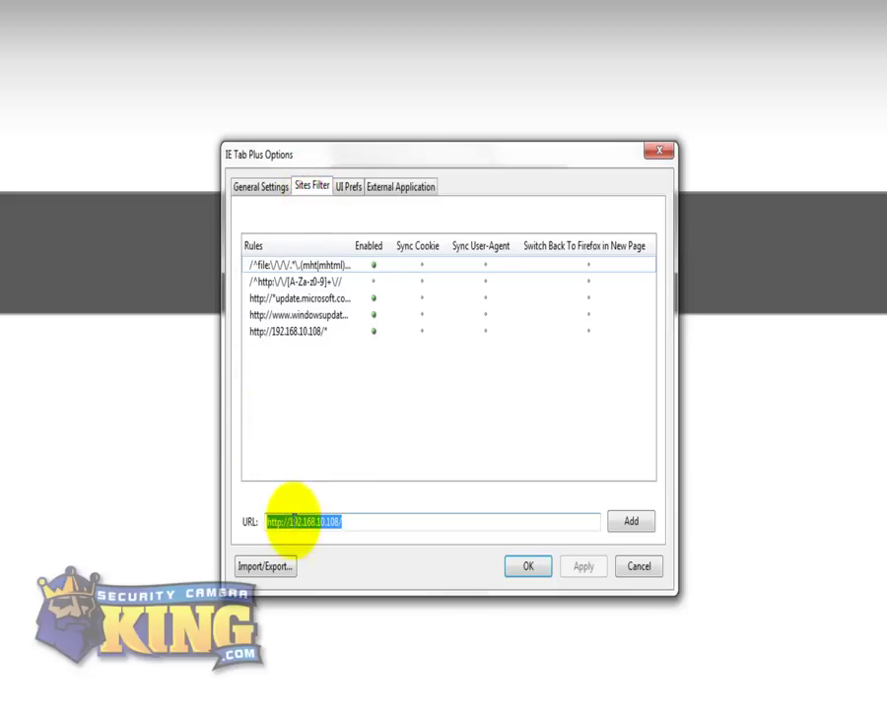
pyautogui.click(341, 523)
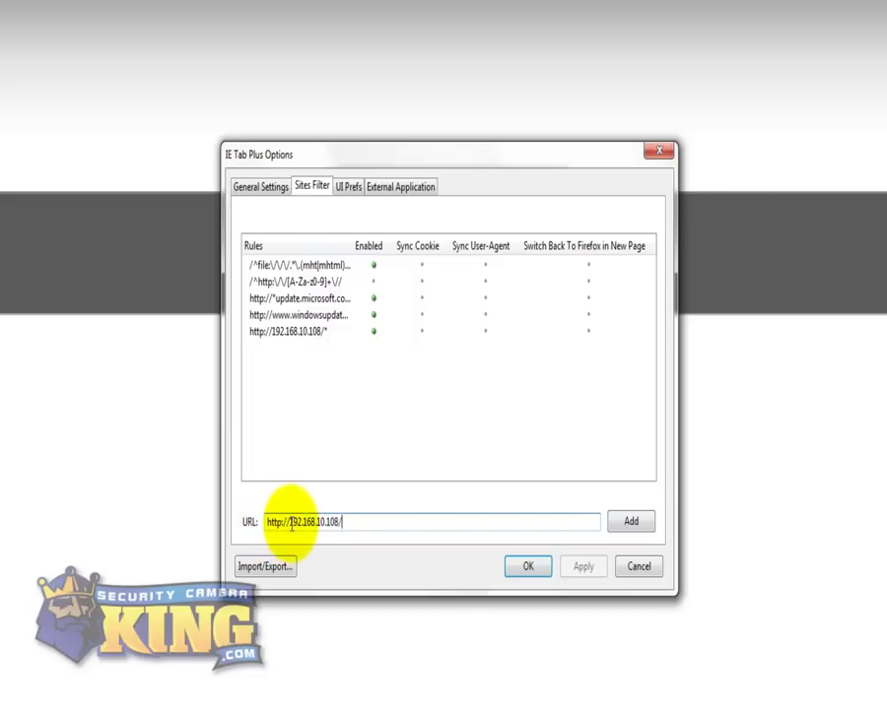
pyautogui.moveTo(291, 523); pyautogui.dragTo(341, 523)
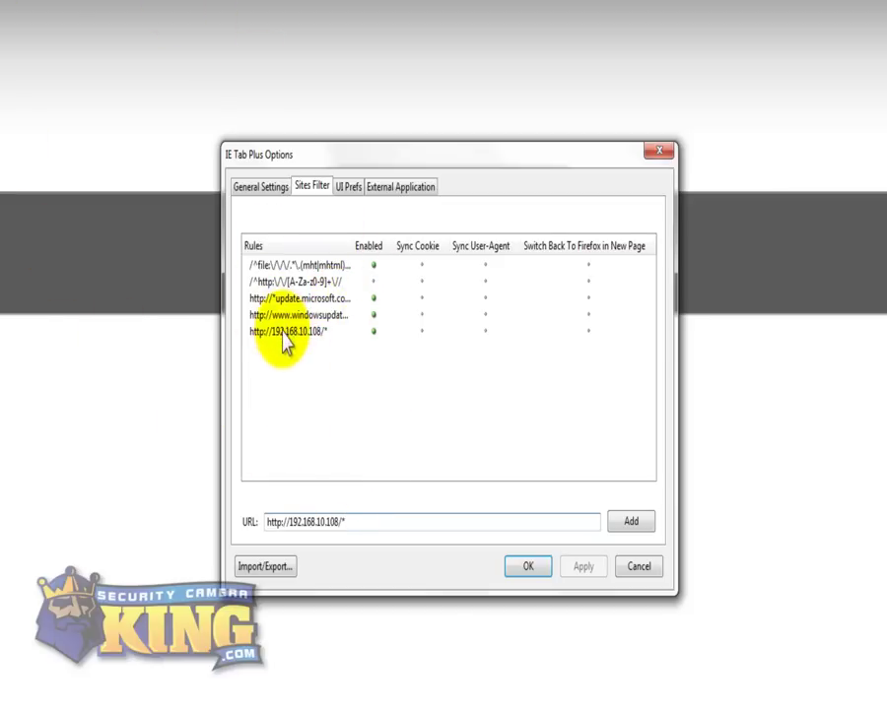
pyautogui.click(622, 522)
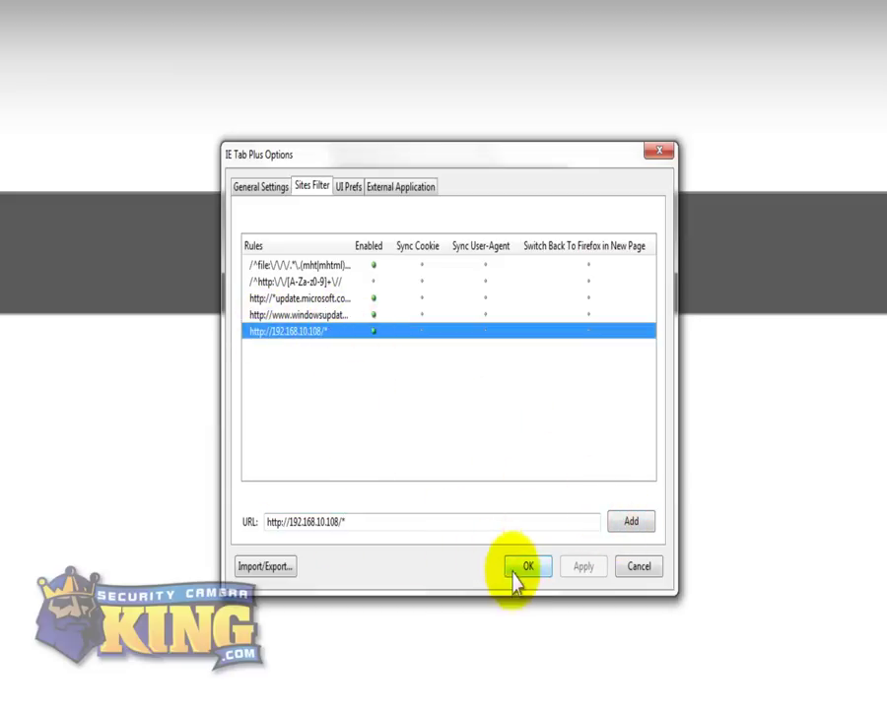
pyautogui.click(524, 569)
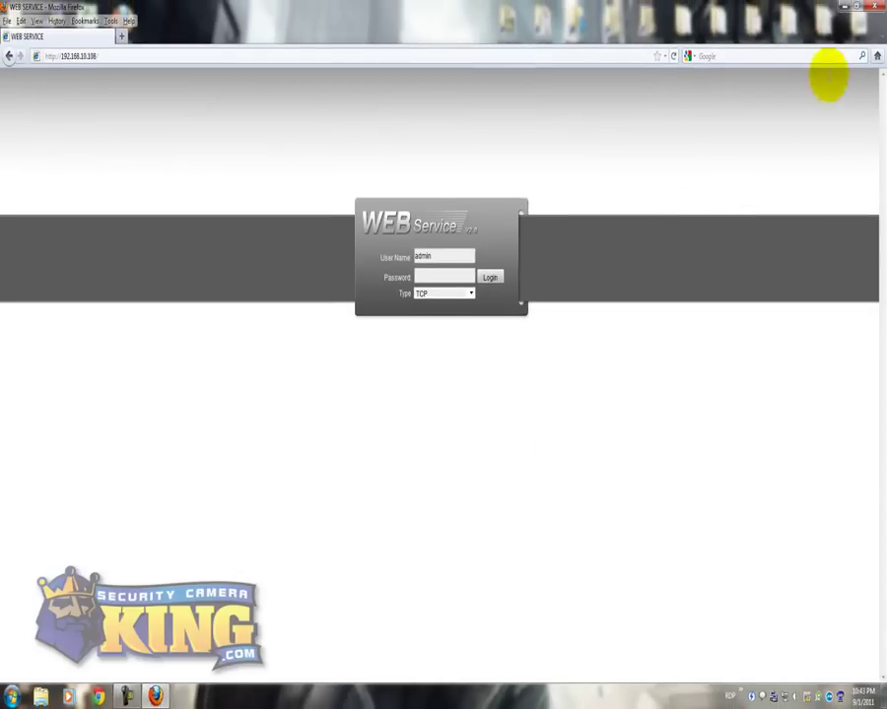
# - Close Firefox completely and start it again from the desktop
pyautogui.click(869, 11)
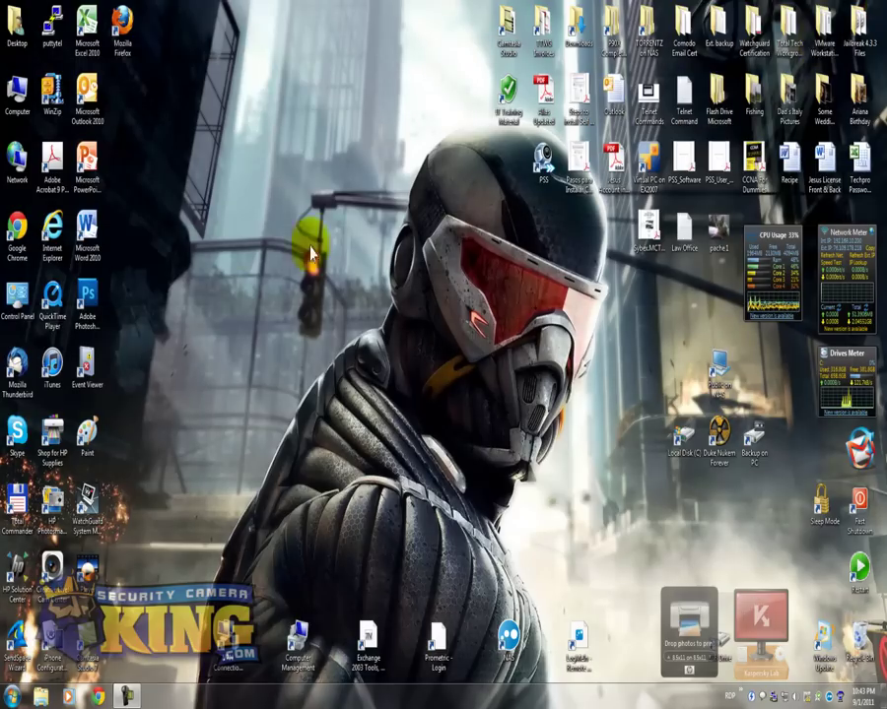
pyautogui.doubleClick(121, 30)
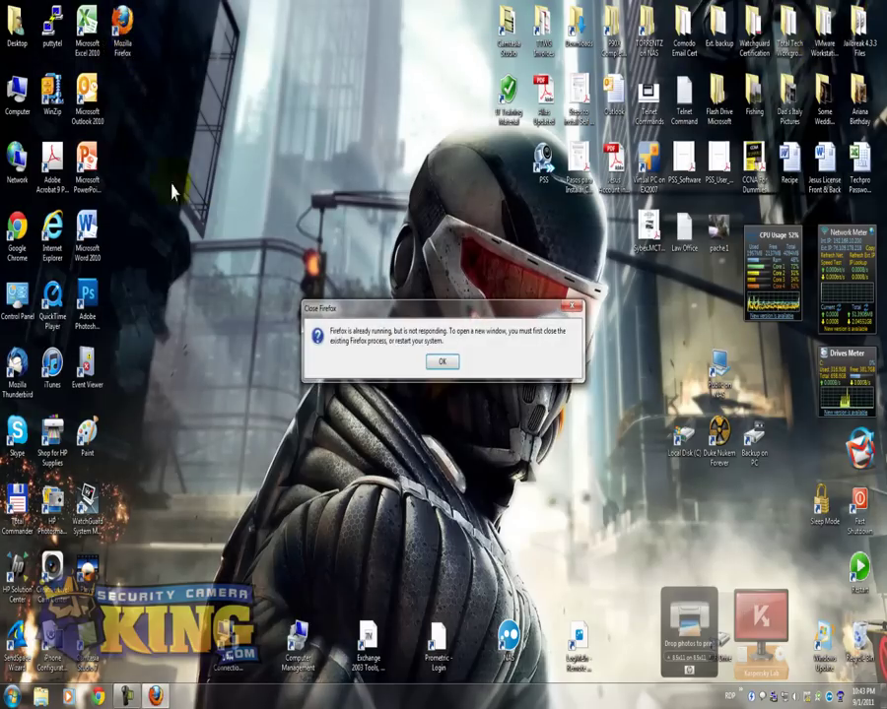
pyautogui.click(439, 366)
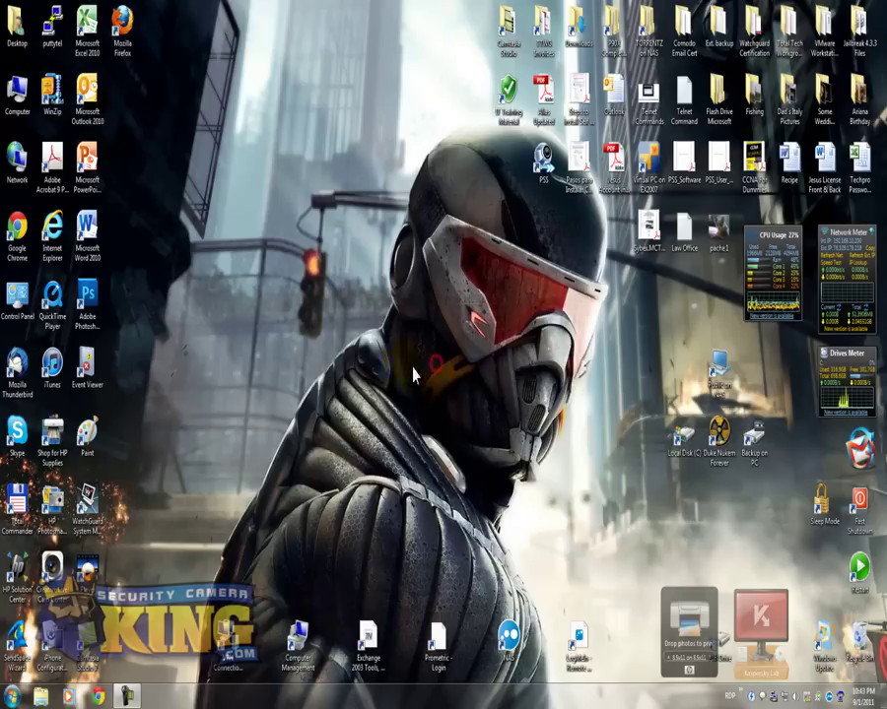
pyautogui.doubleClick(121, 30)
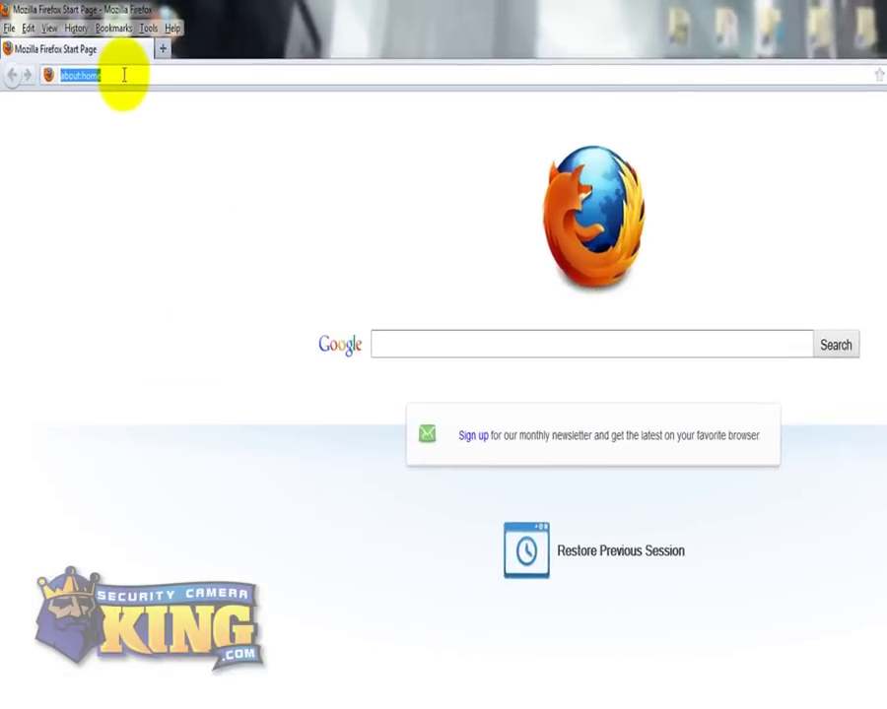
pyautogui.write('htt')
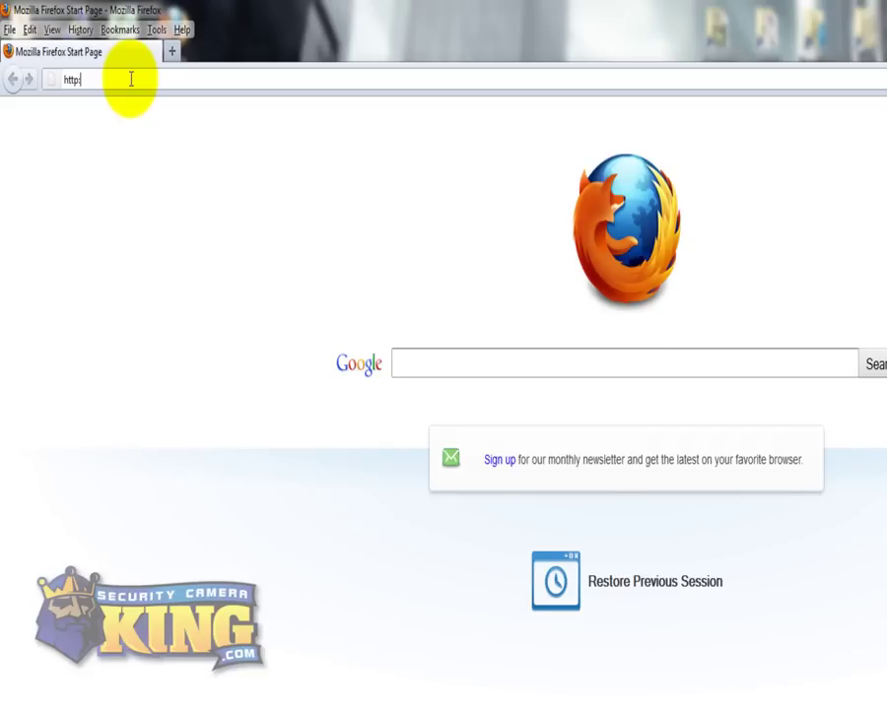
pyautogui.write('p://')
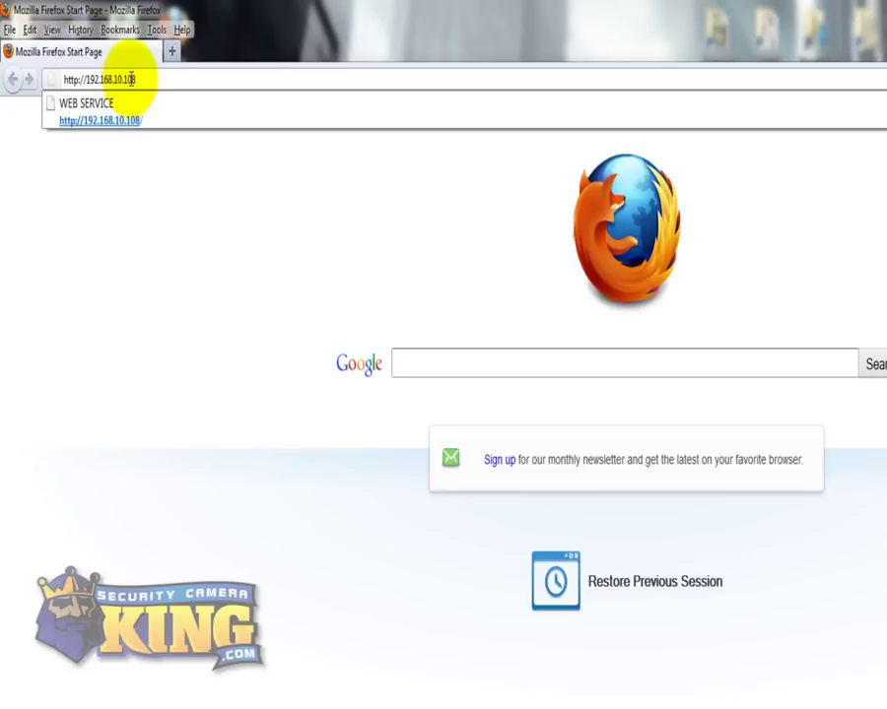
pyautogui.write('192.168.10.108')
pyautogui.press('Return')
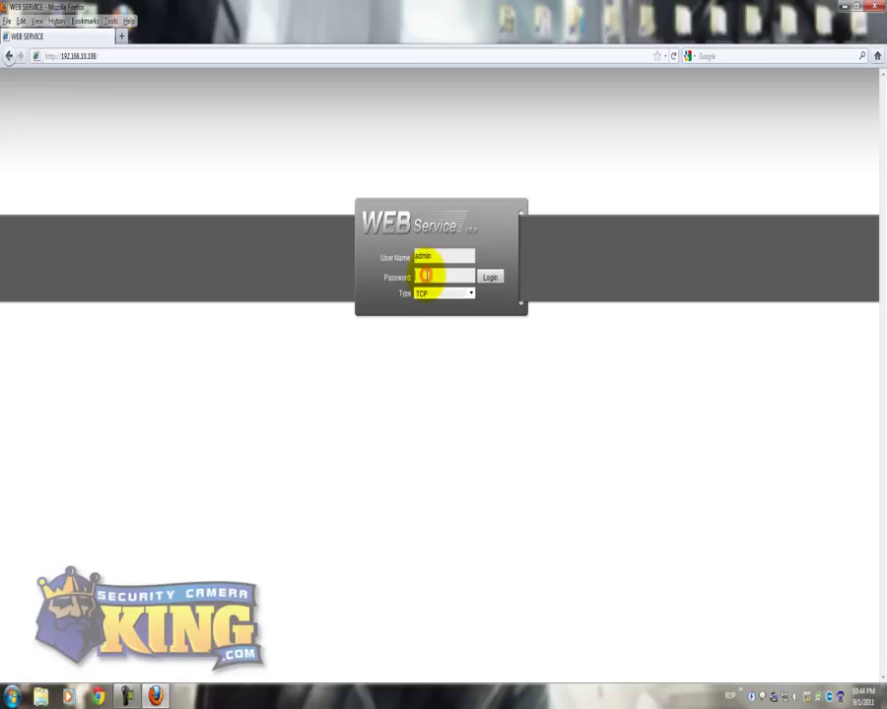
pyautogui.press('Return')
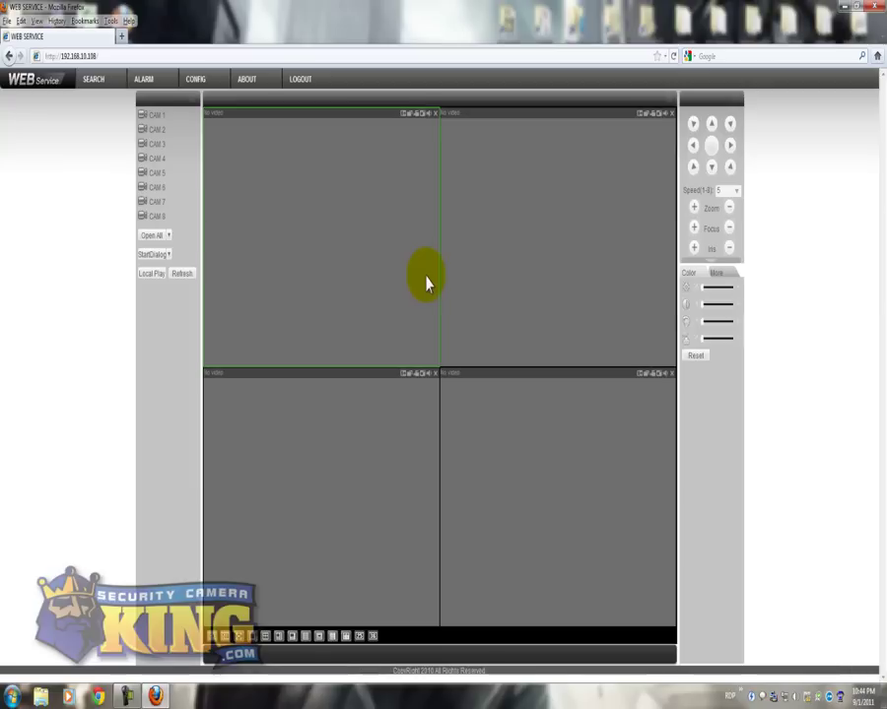